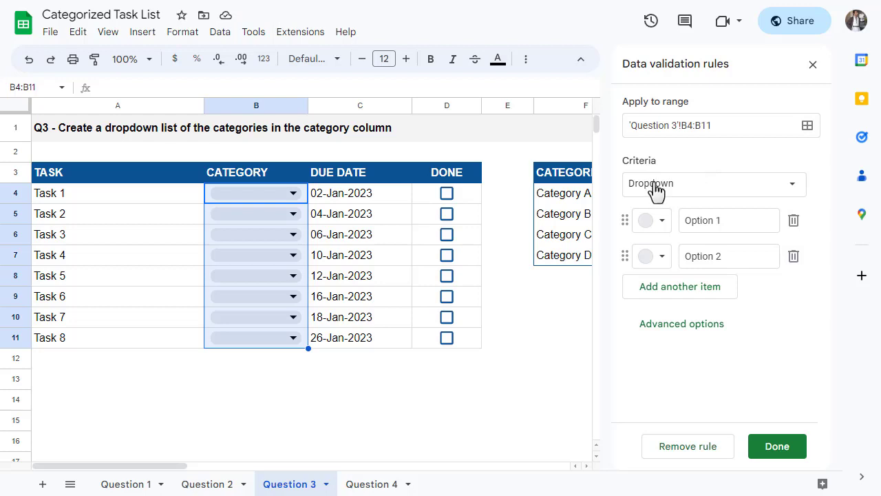
Step: Change the validation criteria for B4:B11 to a dropdown from a range, using 'Question 3'!F4:F7 as the source
{"action": "left_click", "coordinate": [653, 185]}
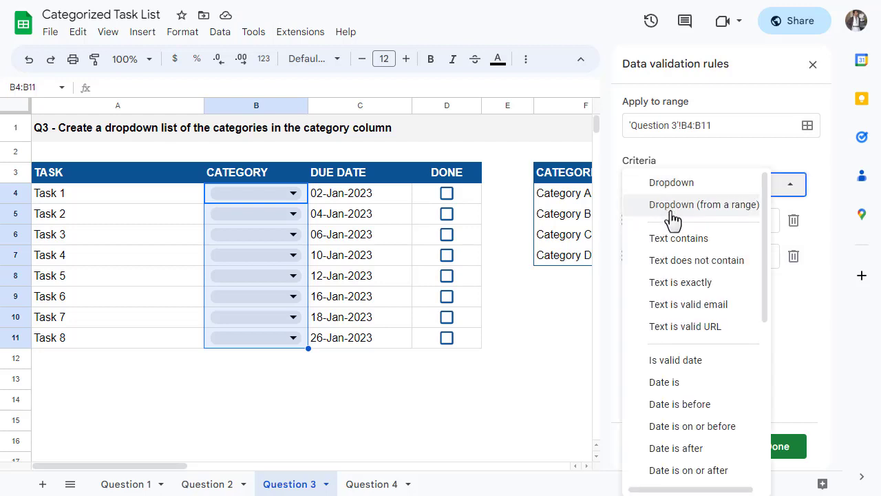
{"action": "left_click", "coordinate": [673, 206]}
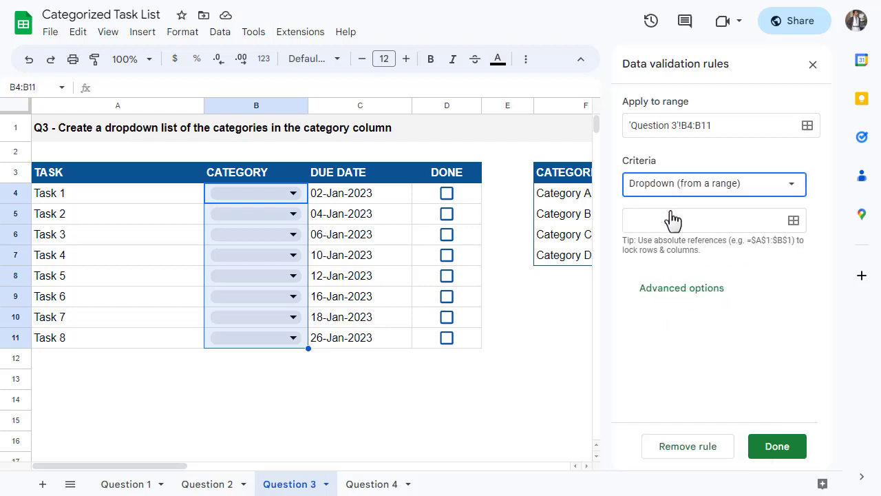
{"action": "left_click", "coordinate": [793, 221]}
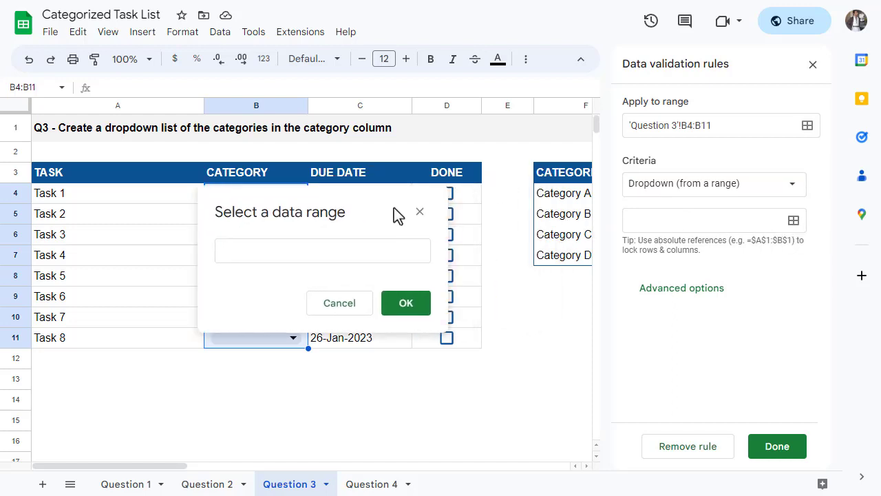
{"action": "left_click", "coordinate": [386, 247]}
{"action": "left_click_drag", "start_coordinate": [565, 196], "coordinate": [565, 262]}
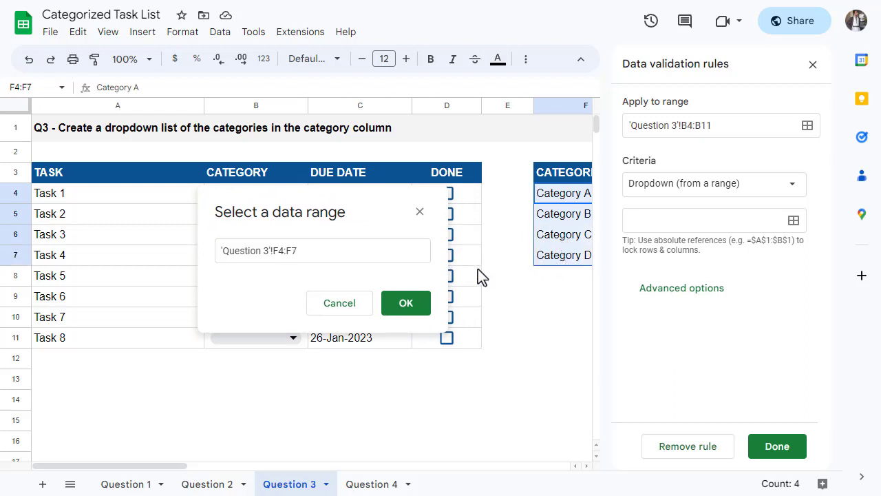
{"action": "left_click", "coordinate": [406, 306]}
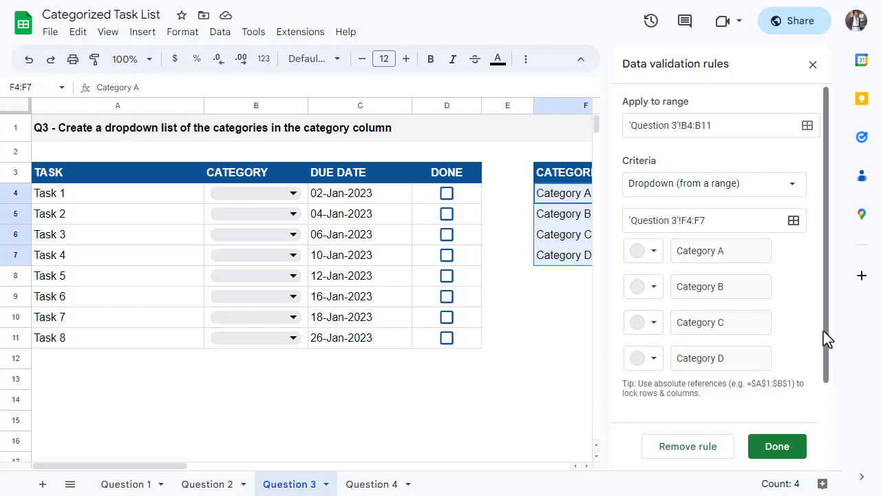
Step: Set the category dropdown's display style to Arrow, save the rule, and check the options offered for Task 2
{"action": "left_click_drag", "start_coordinate": [824, 331], "coordinate": [823, 385]}
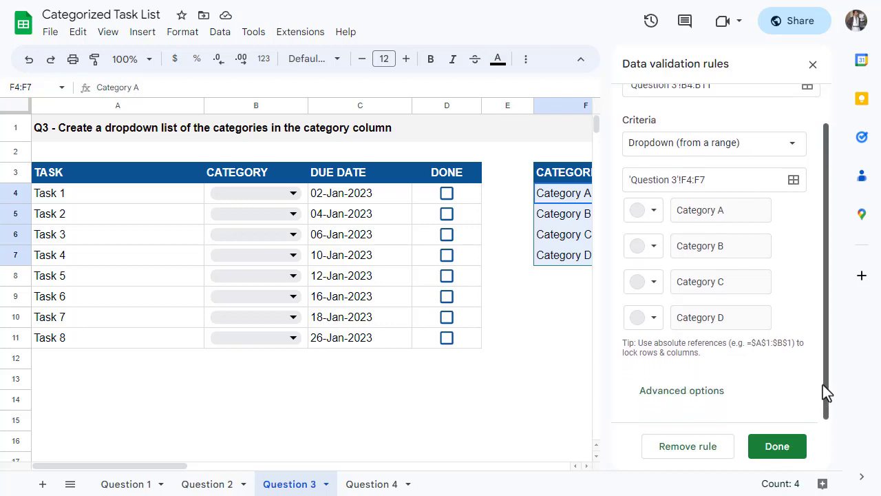
{"action": "left_click", "coordinate": [715, 390]}
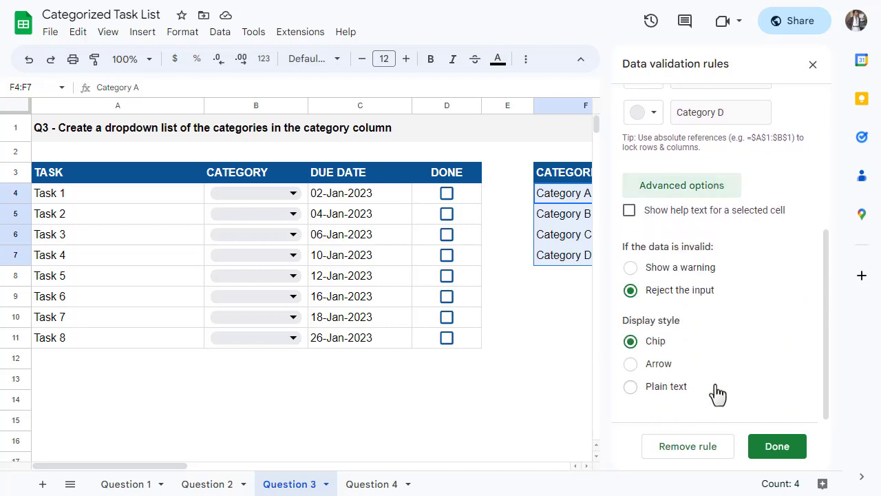
{"action": "left_click", "coordinate": [630, 364]}
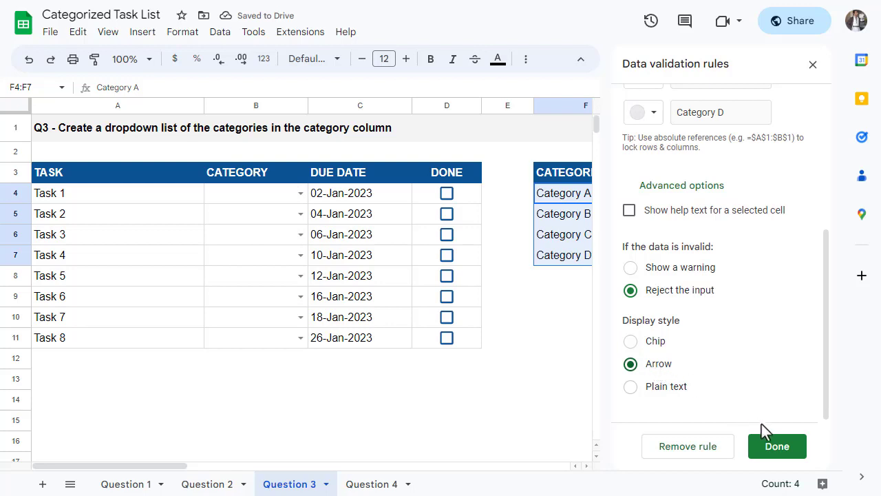
{"action": "left_click", "coordinate": [781, 447]}
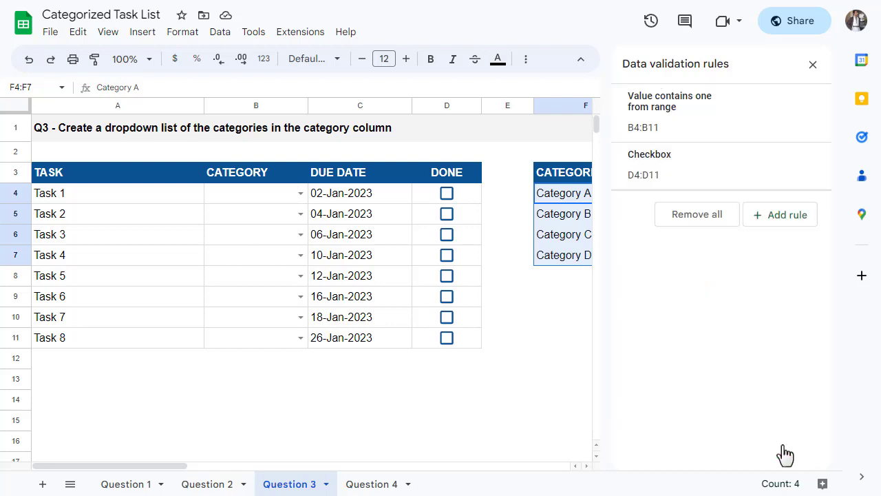
{"action": "left_click", "coordinate": [813, 64]}
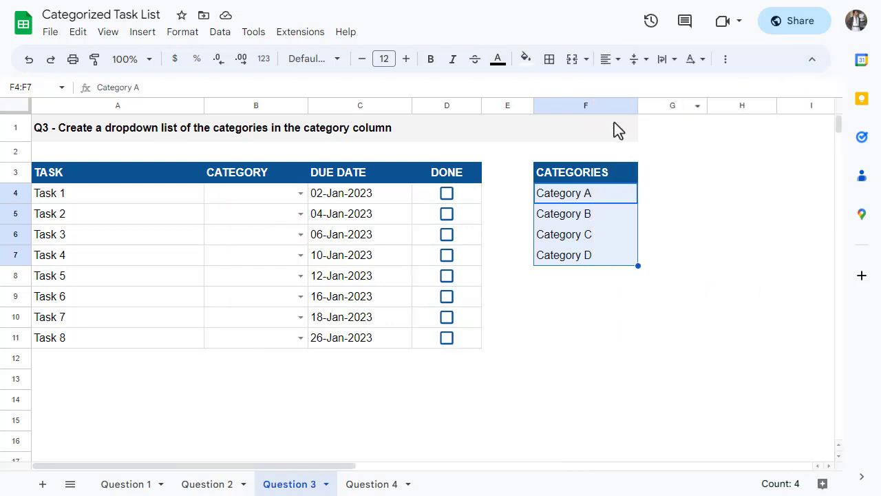
{"action": "left_click", "coordinate": [301, 214]}
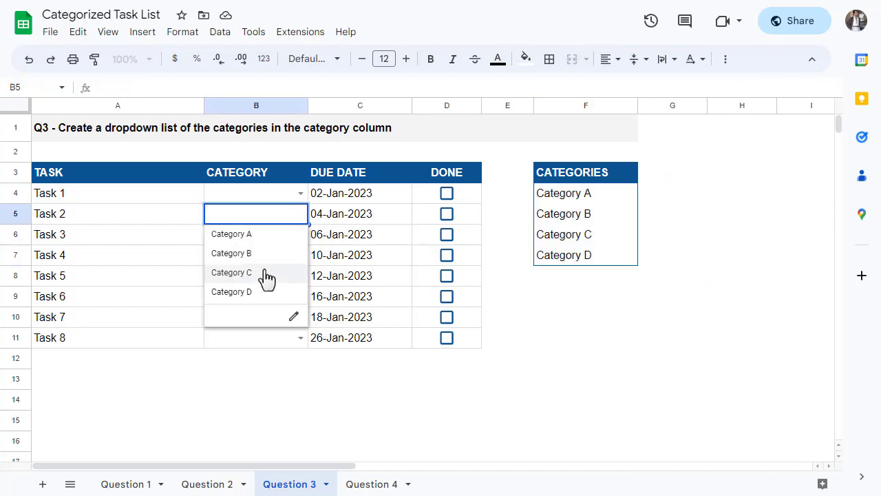
{"action": "left_click", "coordinate": [241, 384]}
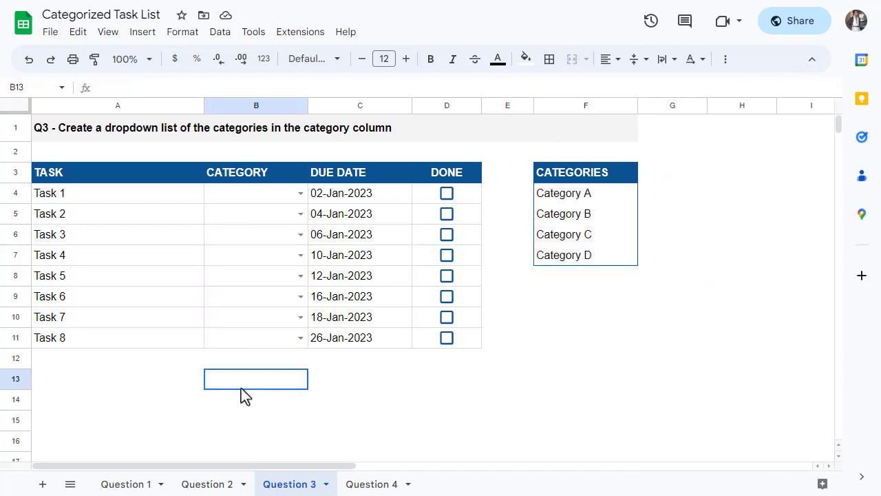
Step: On the Question 4 sheet, create a conditional format rule for A4:C11 with the custom formula =$D4
{"action": "left_click", "coordinate": [375, 485]}
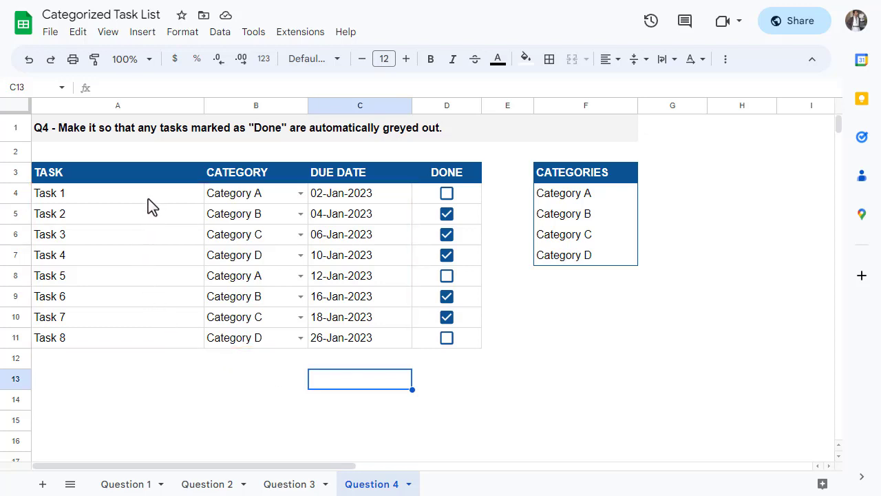
{"action": "left_click_drag", "start_coordinate": [148, 198], "coordinate": [402, 342]}
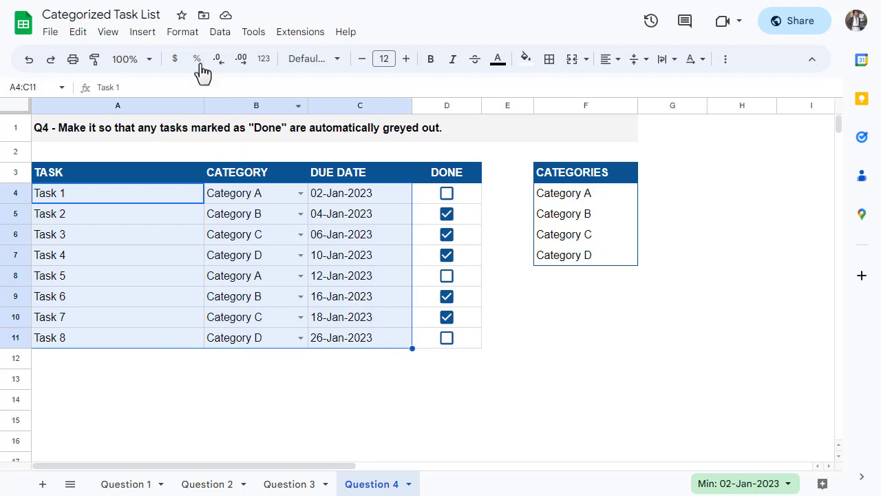
{"action": "left_click", "coordinate": [186, 33]}
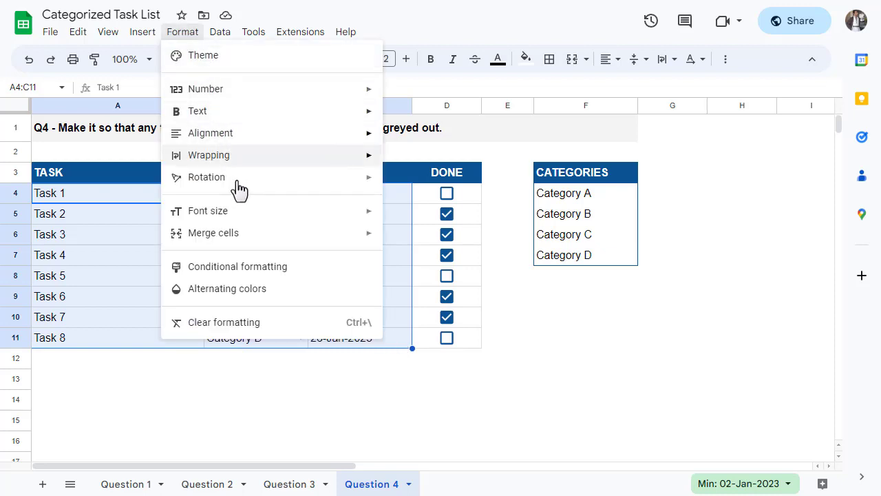
{"action": "left_click", "coordinate": [257, 268]}
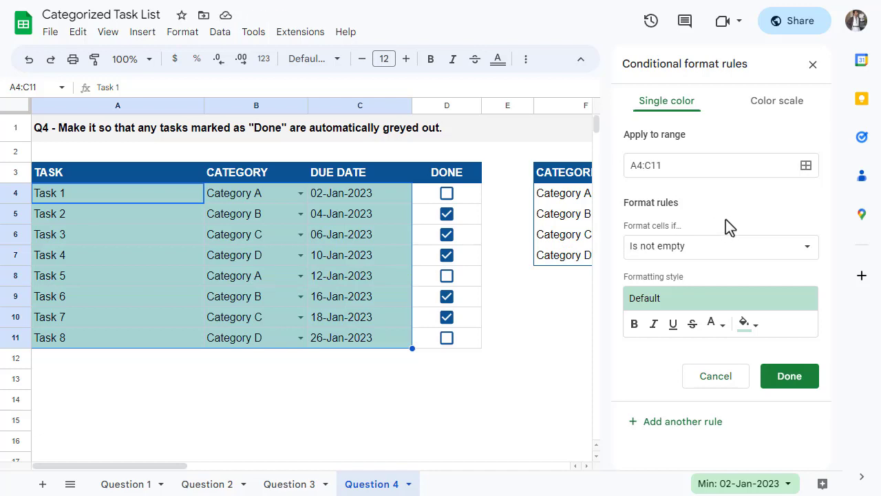
{"action": "left_click", "coordinate": [716, 260]}
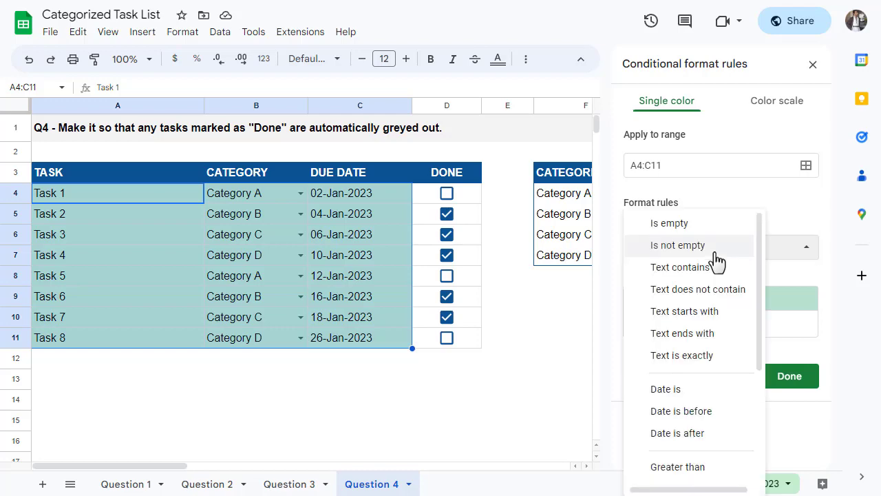
{"action": "scroll", "coordinate": [714, 358], "scroll_direction": "down", "scroll_amount": 3}
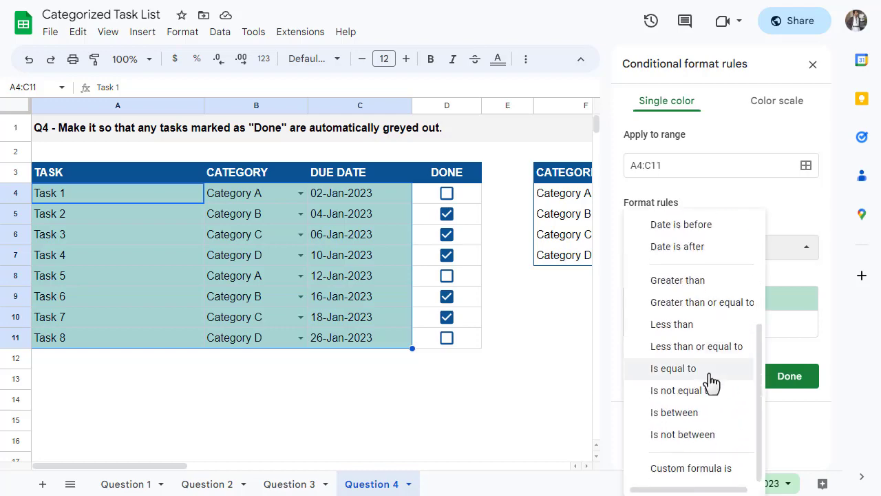
{"action": "left_click", "coordinate": [716, 469]}
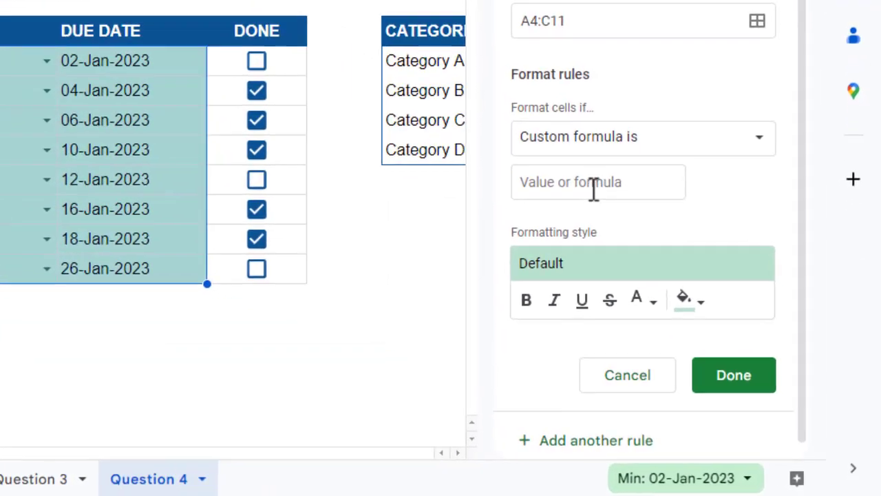
{"action": "left_click", "coordinate": [682, 282]}
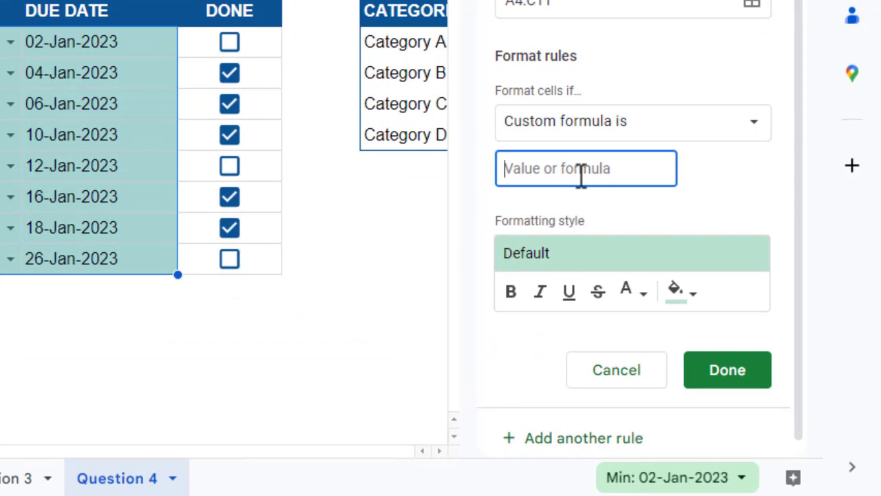
{"action": "type", "text": "=$"}
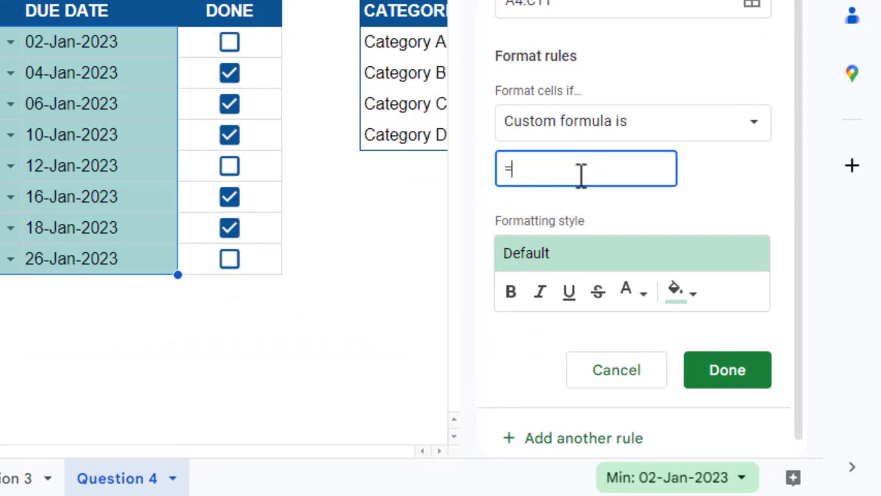
{"action": "type", "text": "D4"}
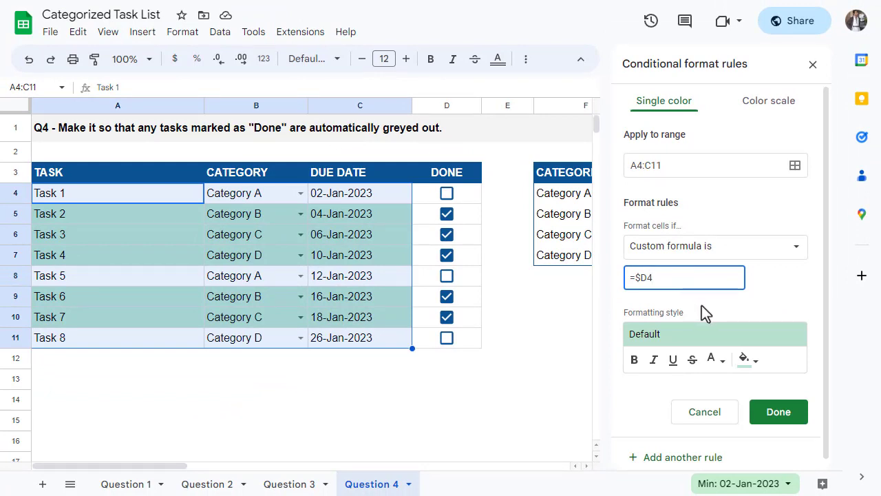
Step: Give the conditional format rule no fill color and grey text, and save it
{"action": "left_click", "coordinate": [751, 359]}
{"action": "left_click", "coordinate": [643, 131]}
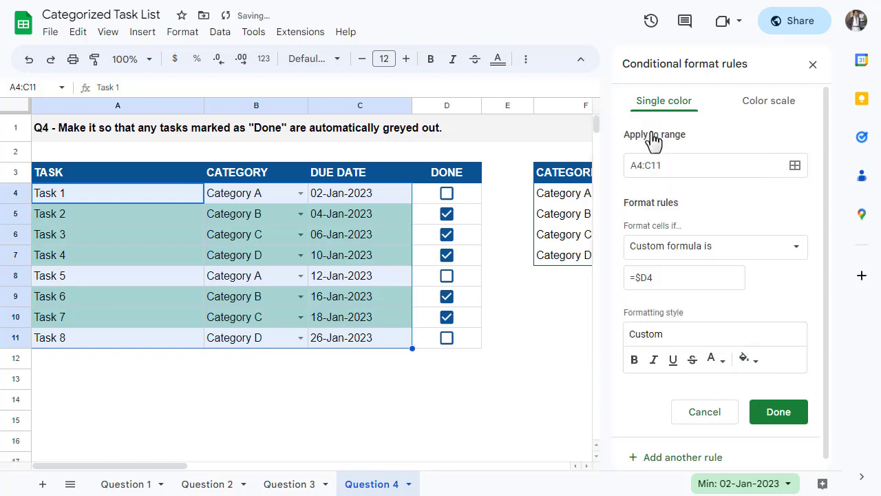
{"action": "left_click", "coordinate": [716, 361]}
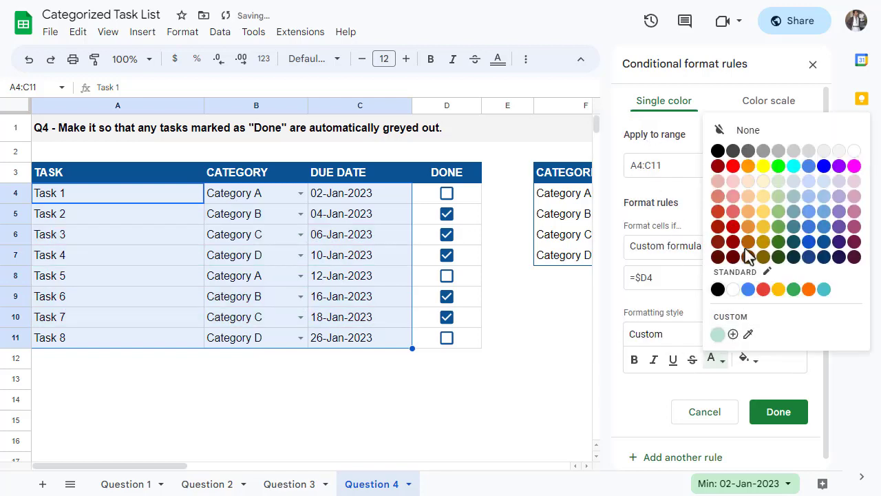
{"action": "left_click", "coordinate": [794, 151]}
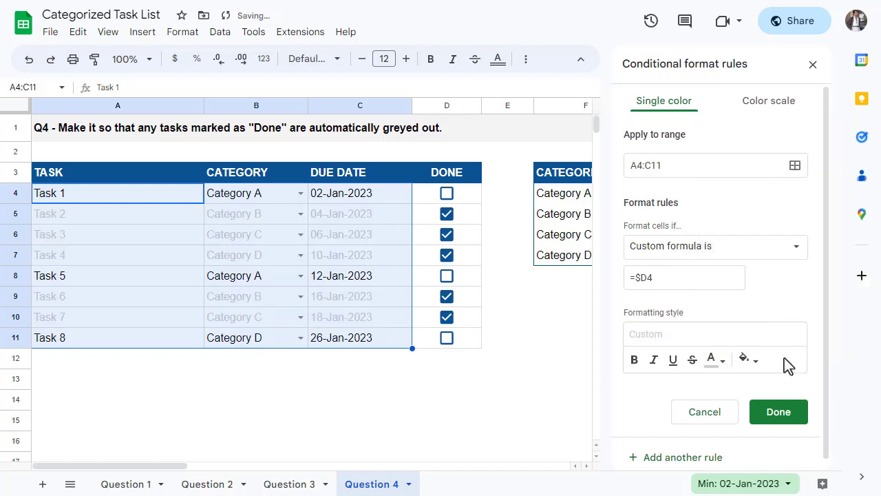
{"action": "left_click", "coordinate": [778, 414]}
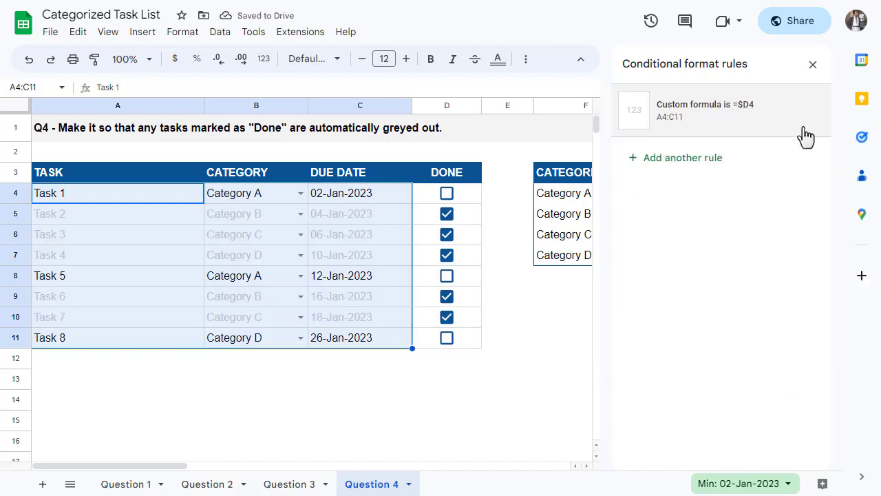
{"action": "left_click", "coordinate": [813, 64]}
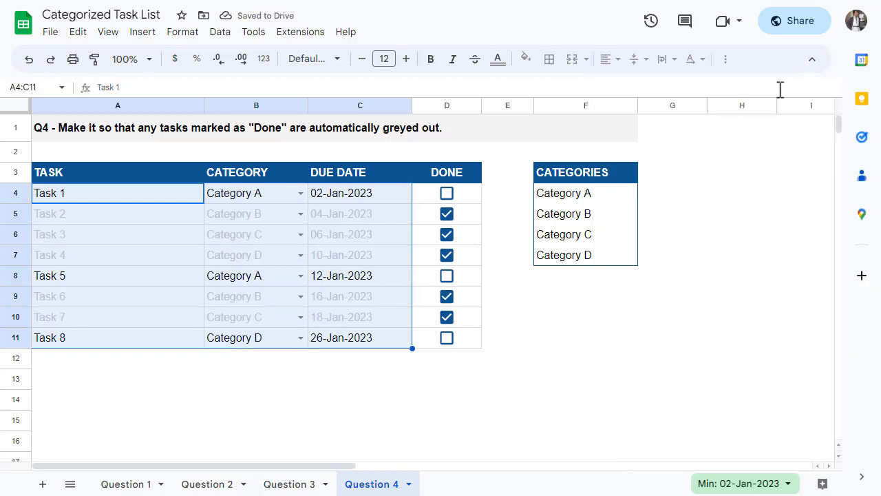
Step: Test the rule by checking and unchecking Done for Task 5, and unchecking and rechecking it for Task 3
{"action": "left_click", "coordinate": [519, 280]}
{"action": "left_click", "coordinate": [447, 279]}
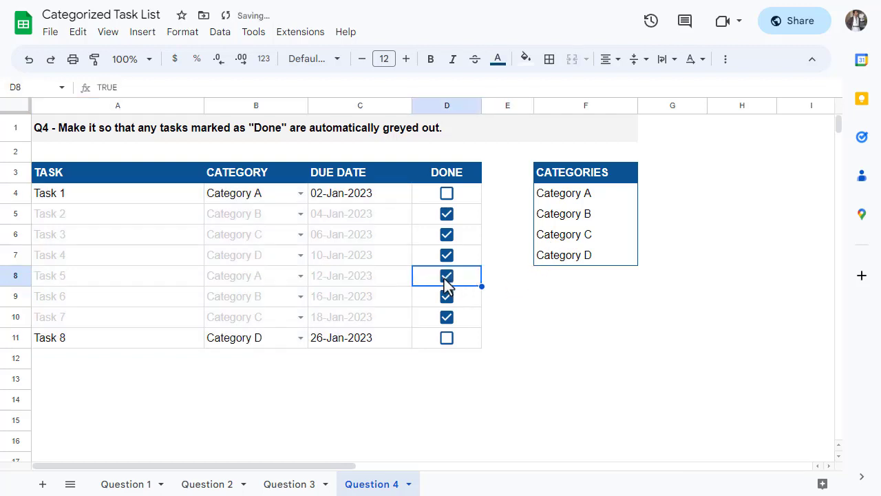
{"action": "left_click", "coordinate": [447, 278]}
{"action": "left_click", "coordinate": [448, 236]}
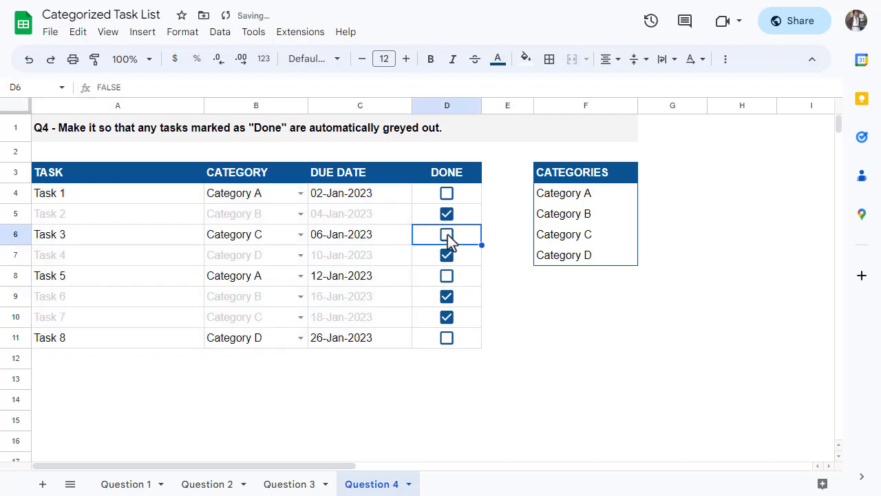
{"action": "left_click", "coordinate": [448, 237]}
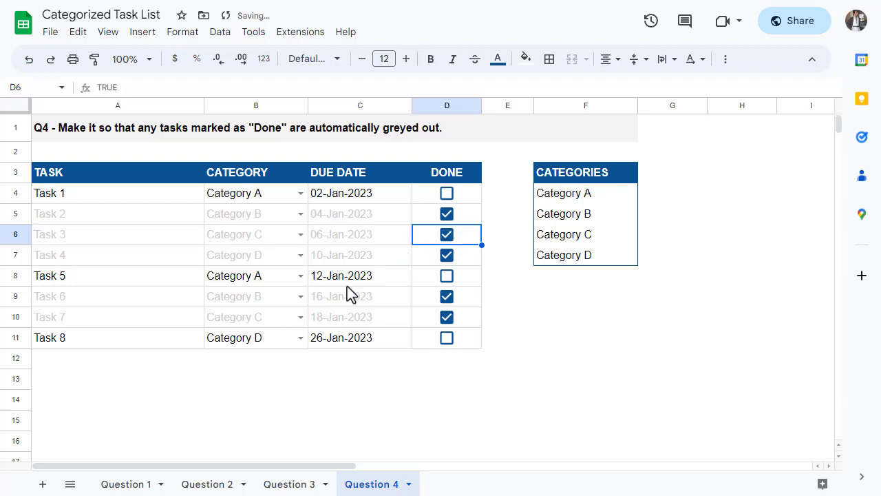
{"action": "left_click", "coordinate": [160, 385]}
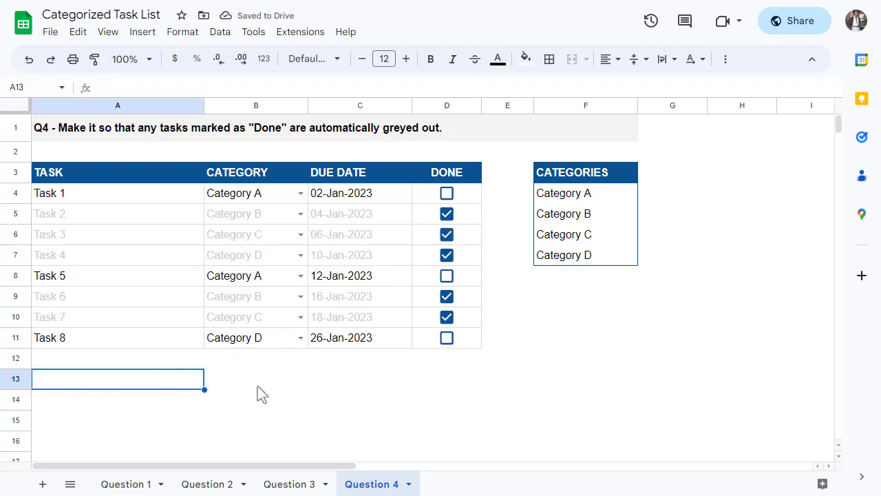